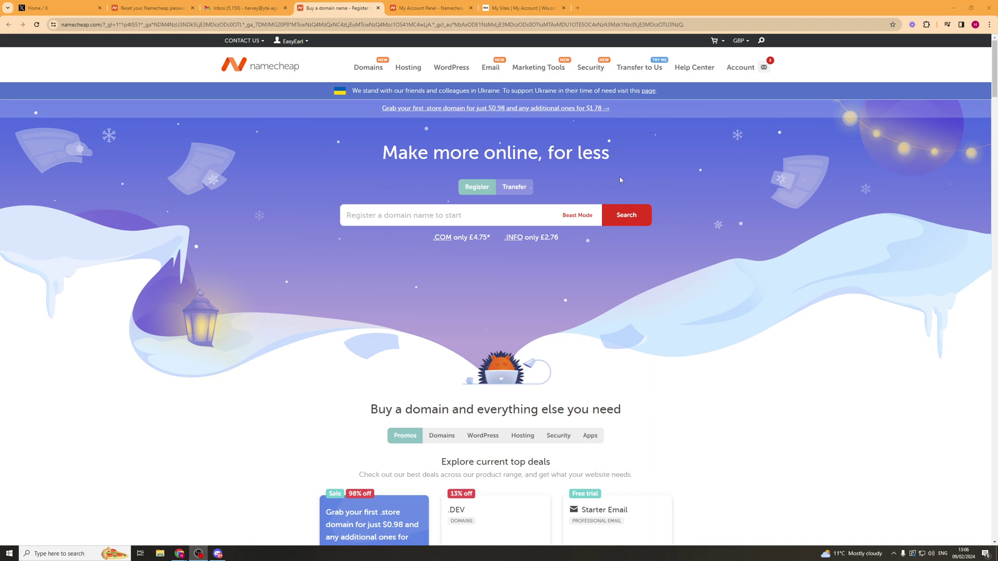
- Copy easyearl.xyz from the Namecheap dashboard, then bring the Wix My Sites tab forward
left_click(741, 67)
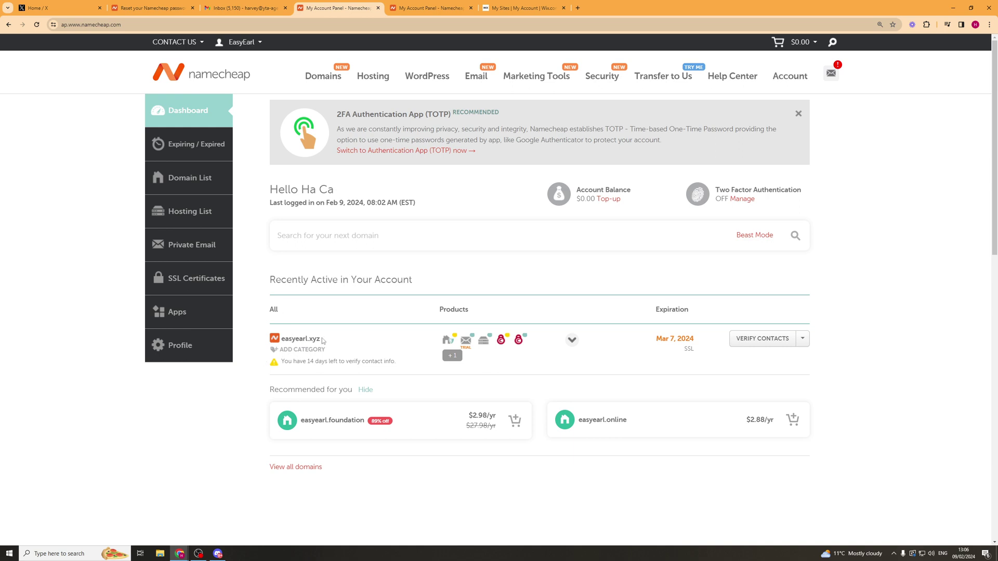
left_click_drag(281, 339, 319, 341)
right_click(321, 348)
left_click(323, 350)
left_click(449, 281)
left_click_drag(523, 8, 431, 8)
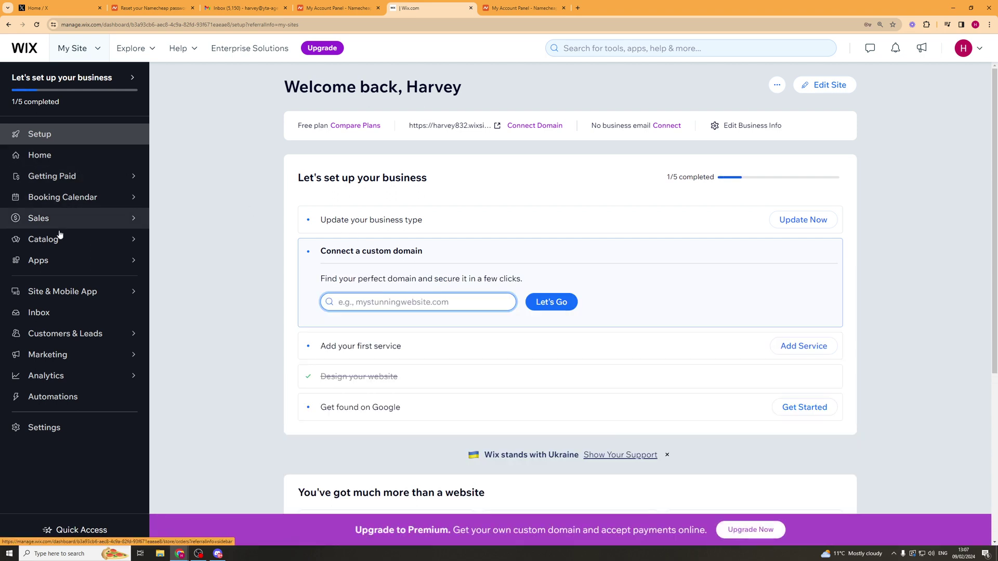
- Go to My Site's Settings and choose Domains
left_click(59, 427)
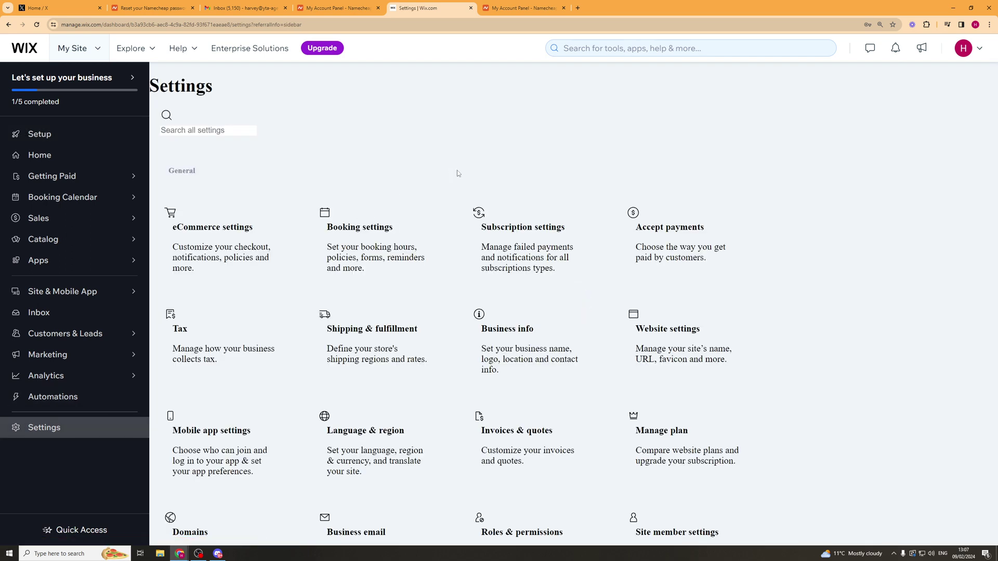
left_click(182, 532)
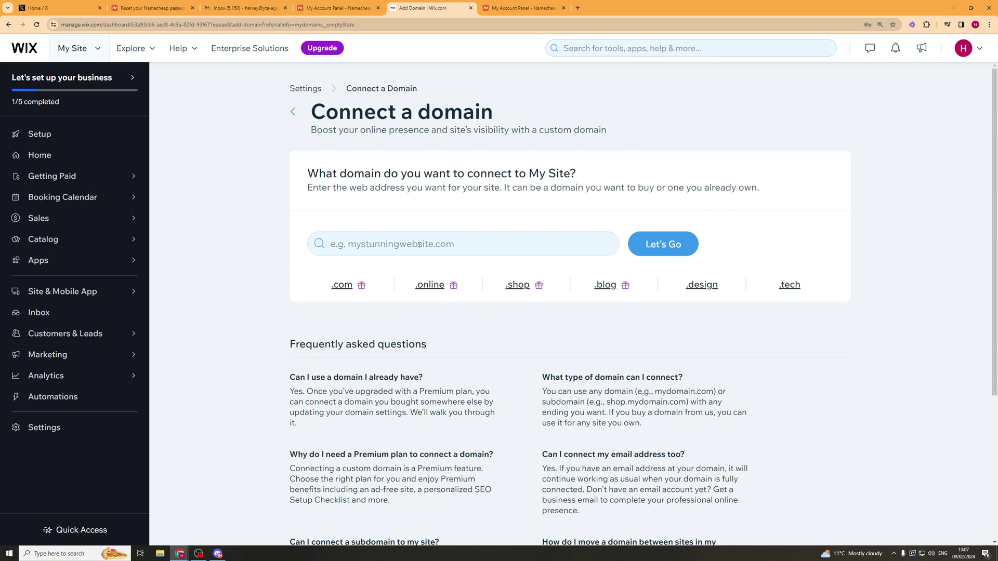
- Paste easyearl.xyz into the Connect a domain search box and check it with Let's Go
left_click(419, 245)
key("ctrl+v")
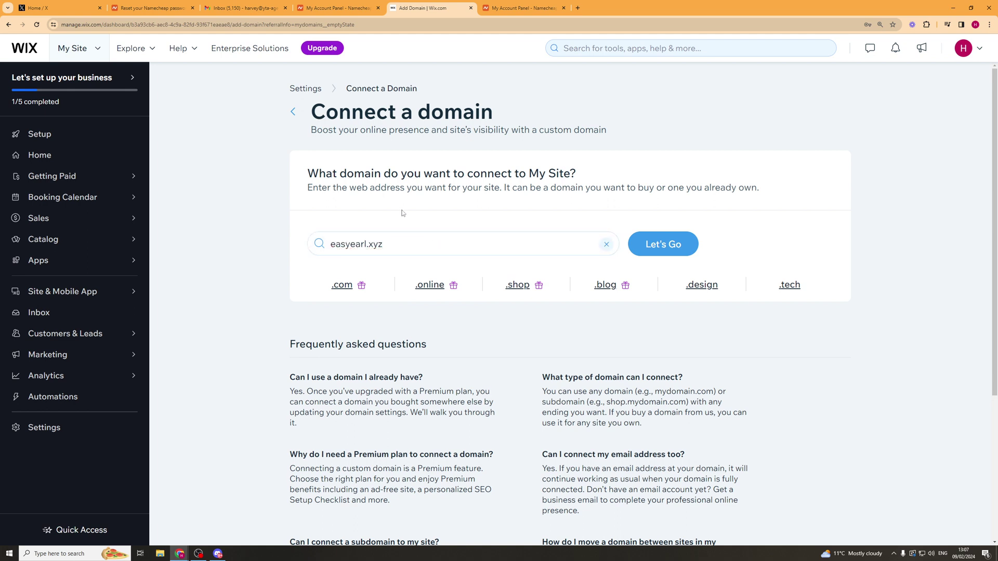
left_click(670, 252)
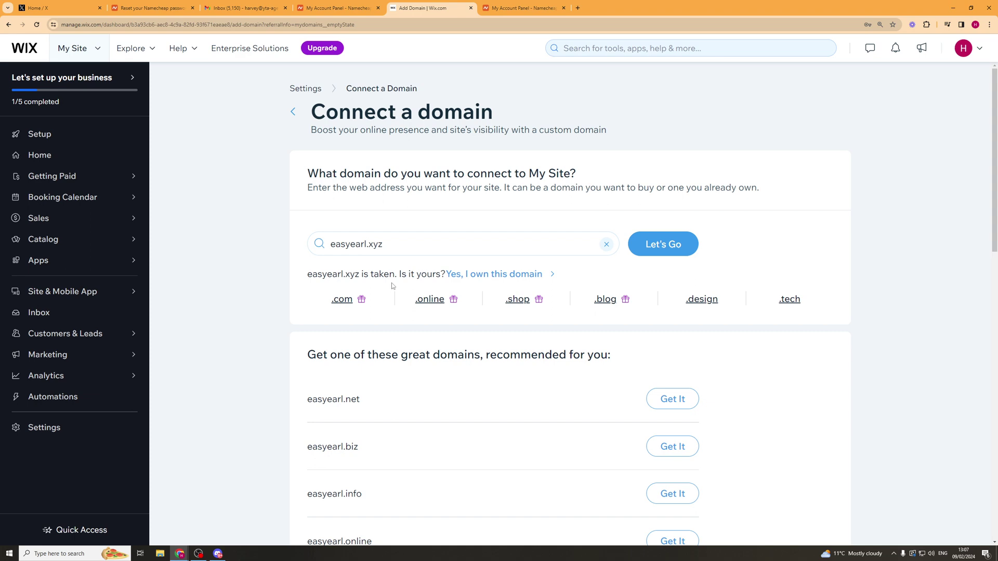
- Choose 'Yes, I own this domain' for easyearl.xyz, then return to the Connect a domain tab
left_click(471, 276)
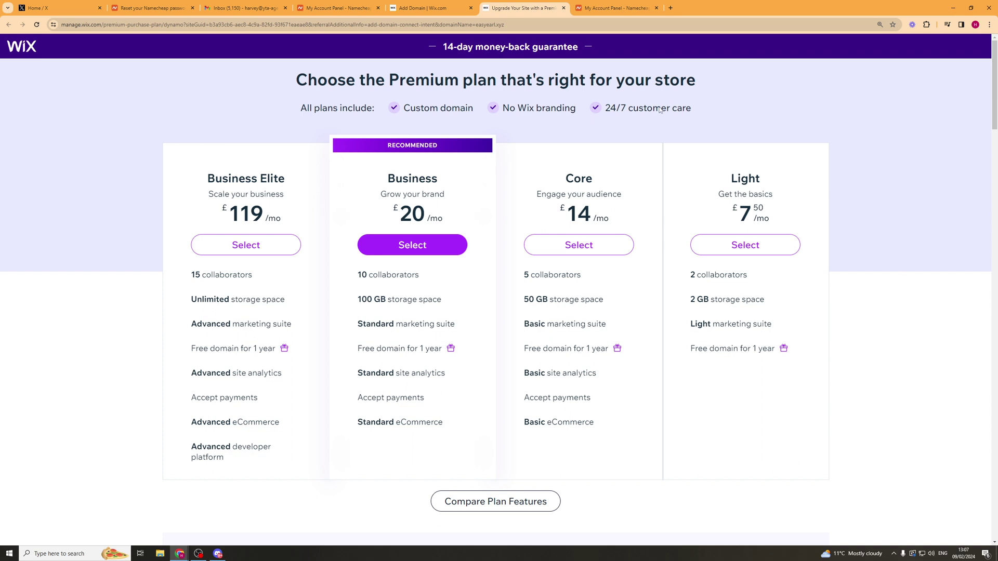
key("ctrl+shift+Tab")
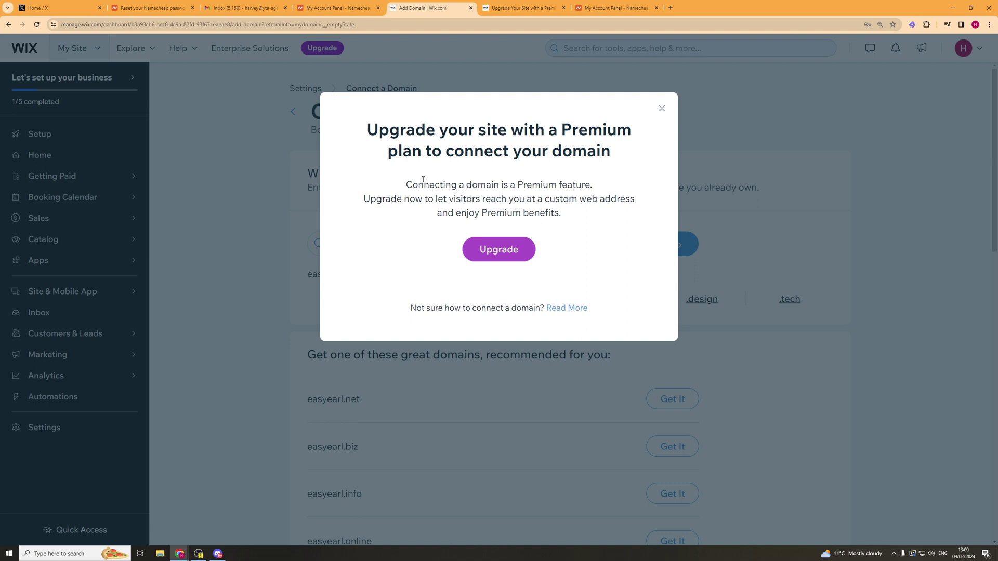
- Open the Manage page for easyearl.xyz from the Namecheap Domain List
left_click(329, 7)
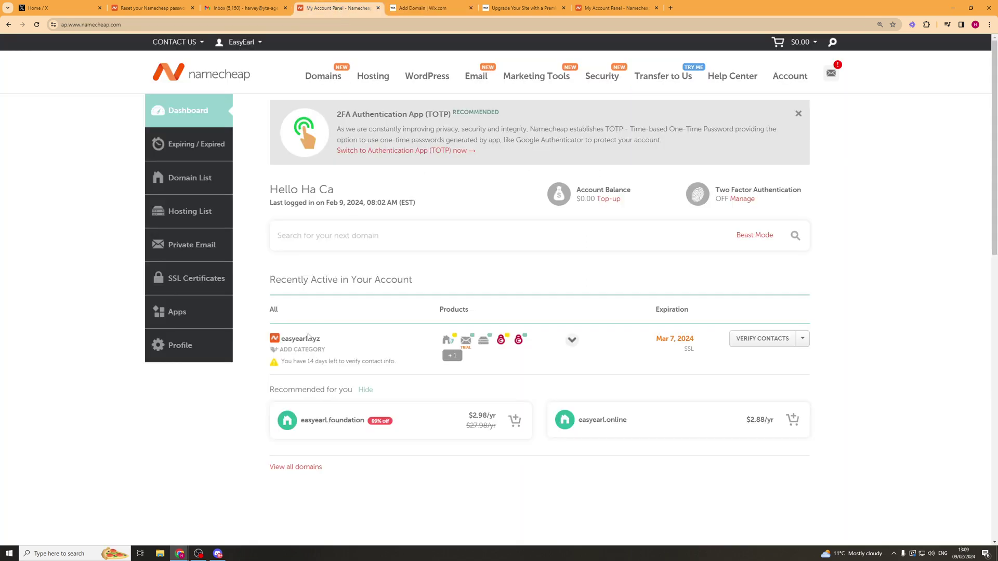
left_click(198, 178)
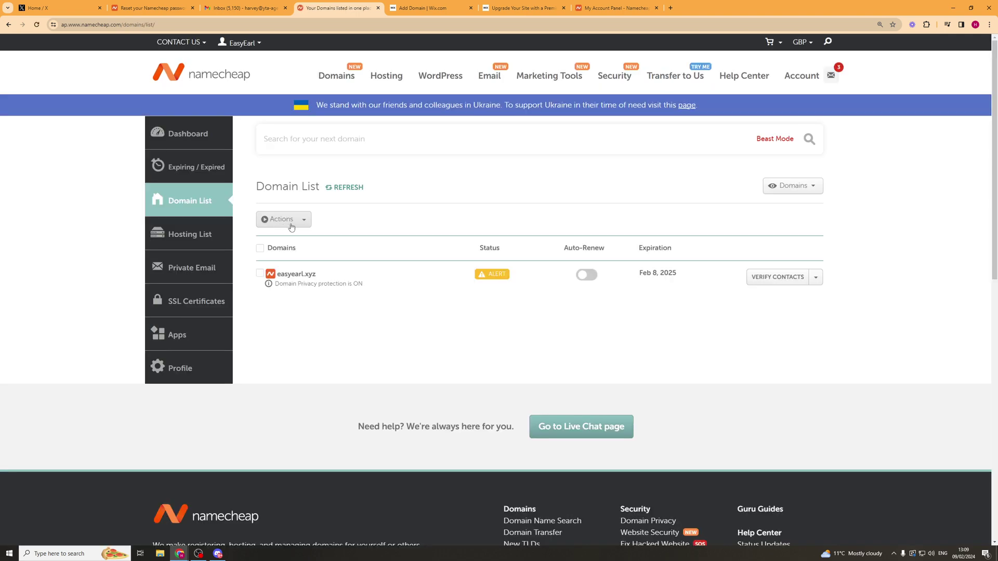
left_click(816, 281)
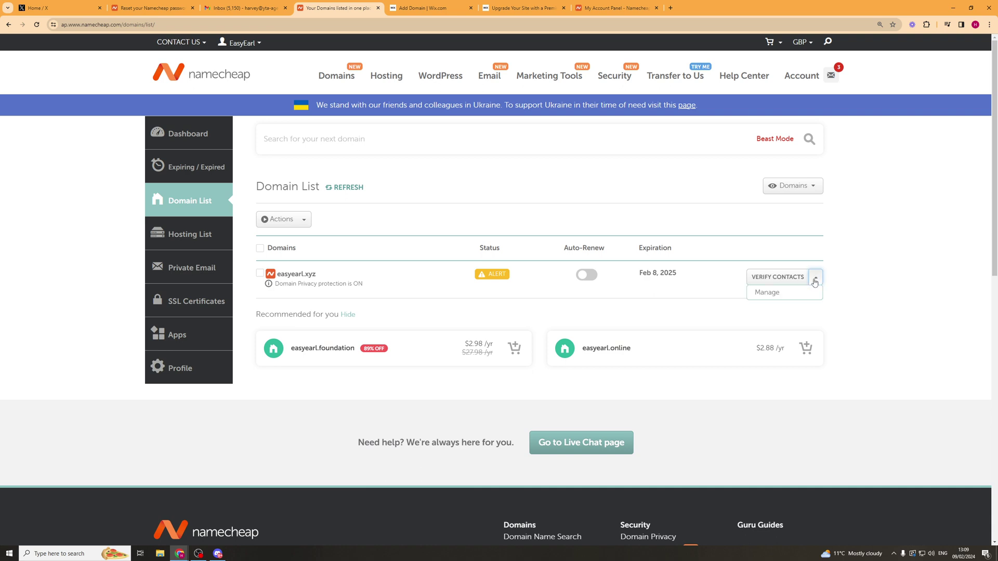
left_click(777, 293)
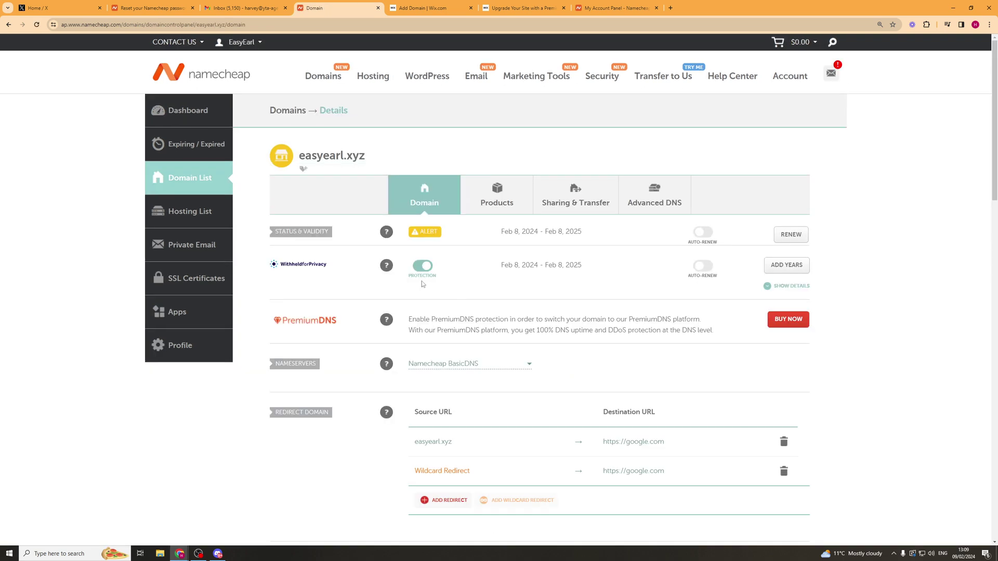
- Switch easyearl.xyz's Nameservers setting to Custom DNS
scroll(512, 301, "down", 2)
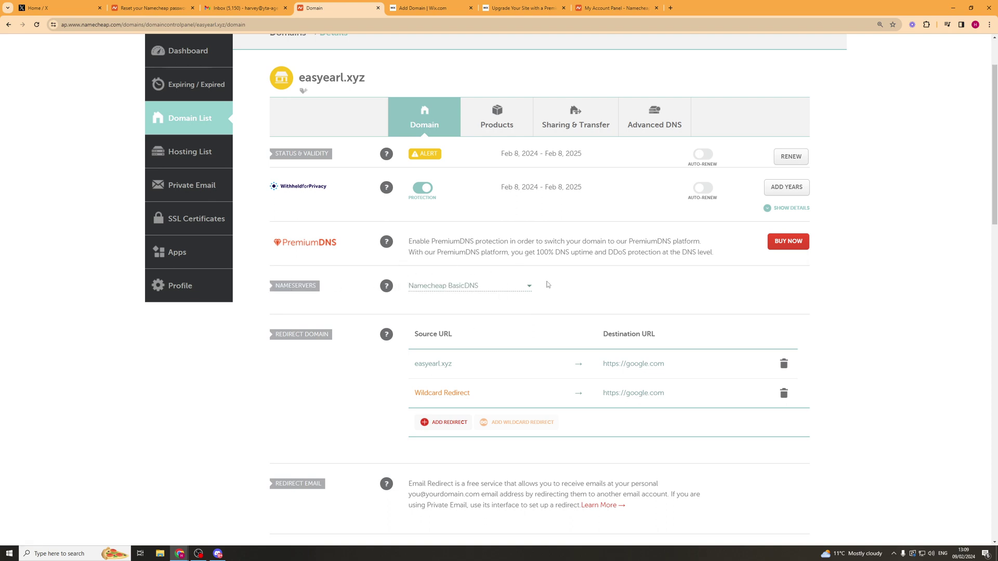
left_click(523, 287)
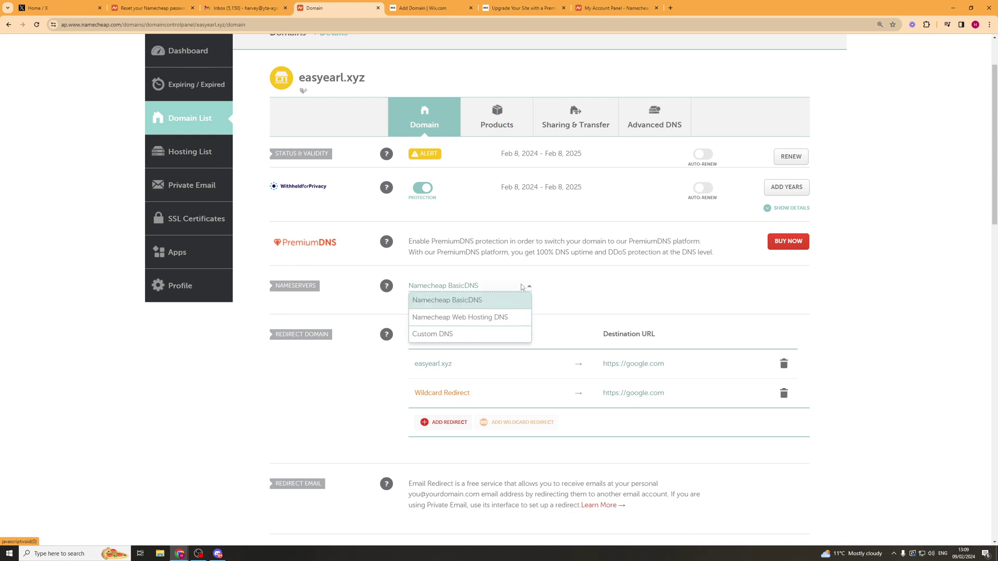
left_click(450, 335)
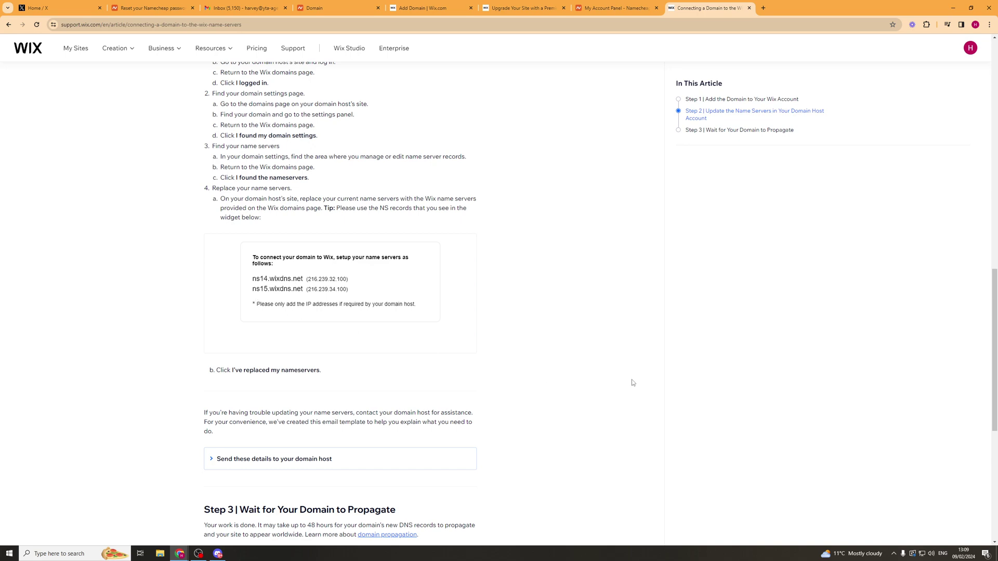
- Select ns14.wixdns.net in the Wix nameserver help article
left_click(503, 12)
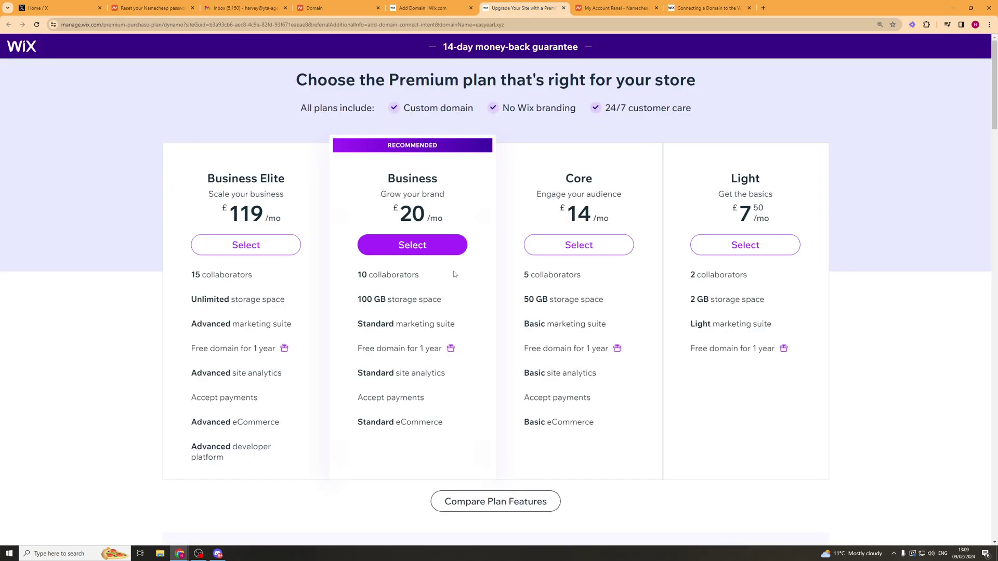
left_click(434, 7)
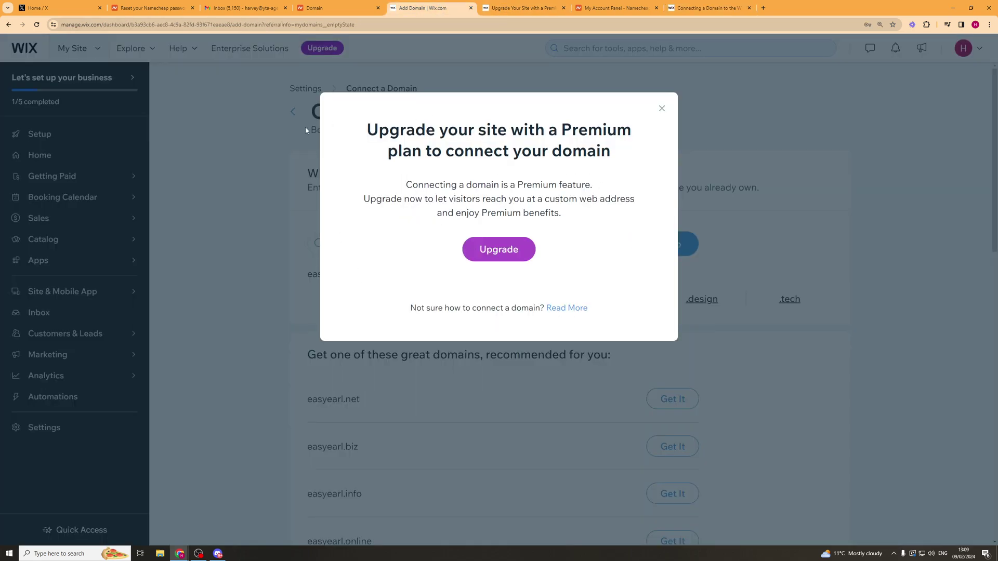
left_click(691, 8)
left_click_drag(252, 279, 305, 279)
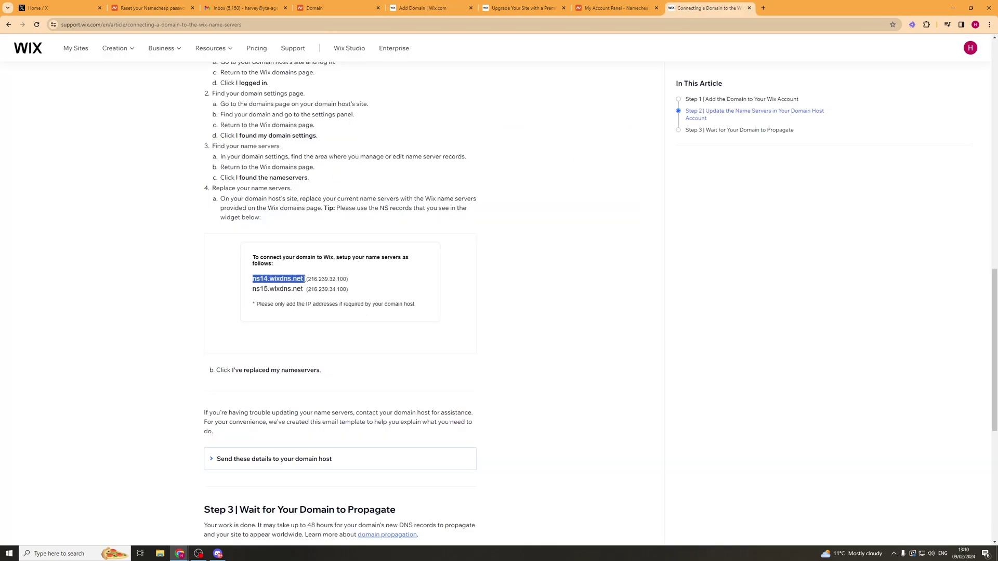
- Copy ns14.wixdns.net and paste it into Namecheap's Nameserver 1 field
key("ctrl+c")
left_click(359, 7)
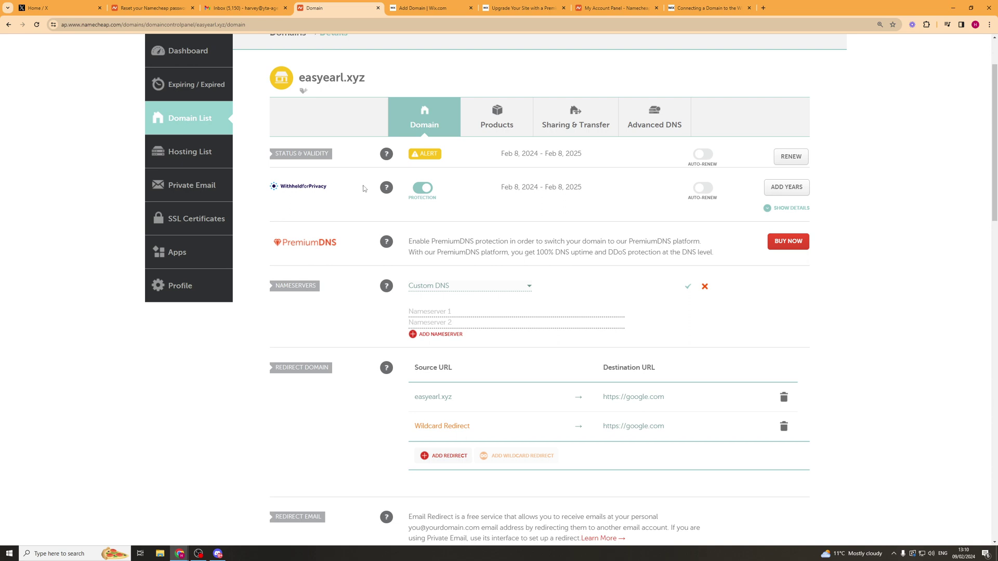
left_click(458, 311)
key("ctrl+v")
- Copy ns15.wixdns.net from the help article and paste it into Nameserver 2
left_click(706, 8)
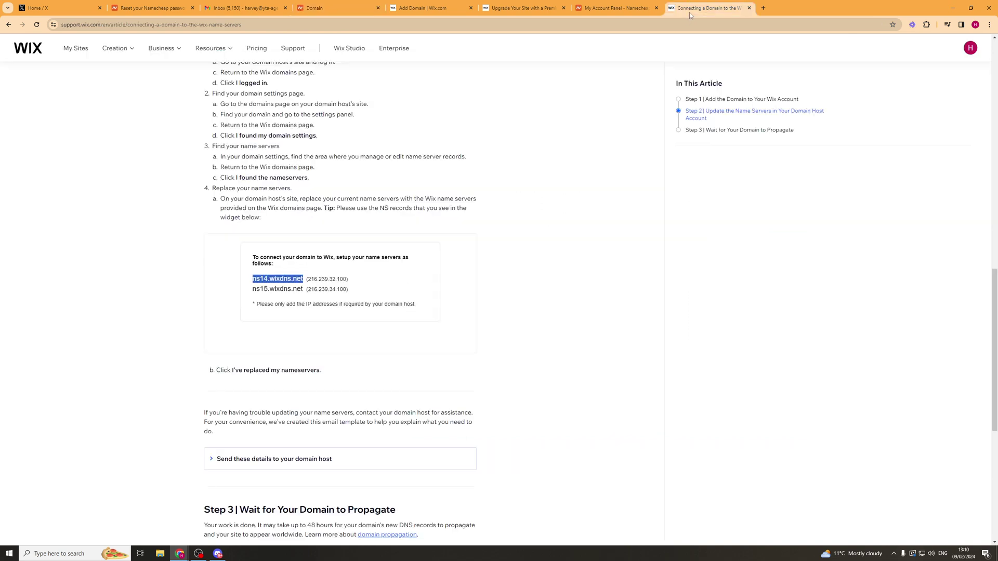
left_click_drag(253, 290, 303, 292)
key("ctrl+c")
left_click(338, 8)
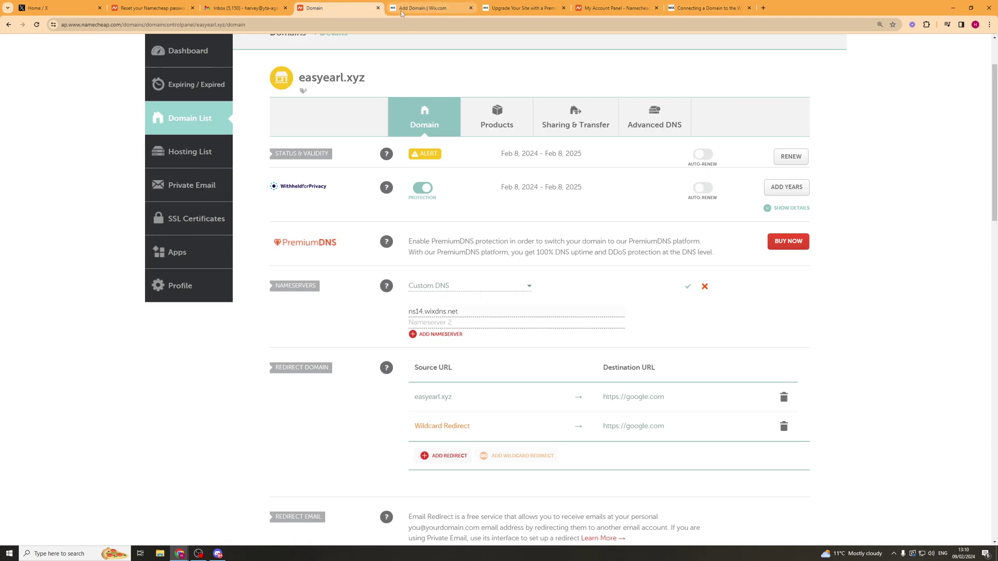
left_click(457, 323)
key("ctrl+v")
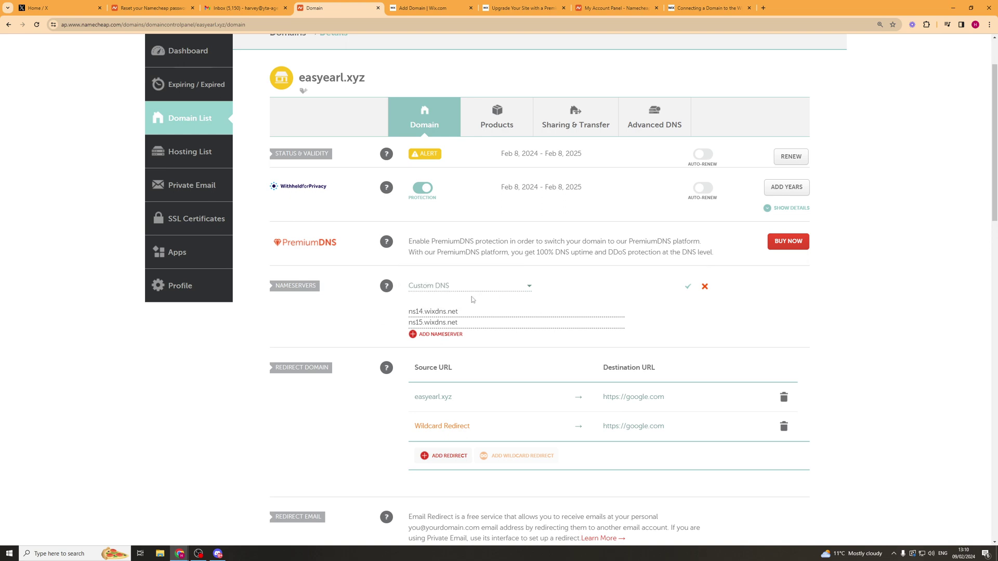
- Switch back to the Wix Add Domain tab showing the Premium upgrade prompt
key("ctrl+Tab")
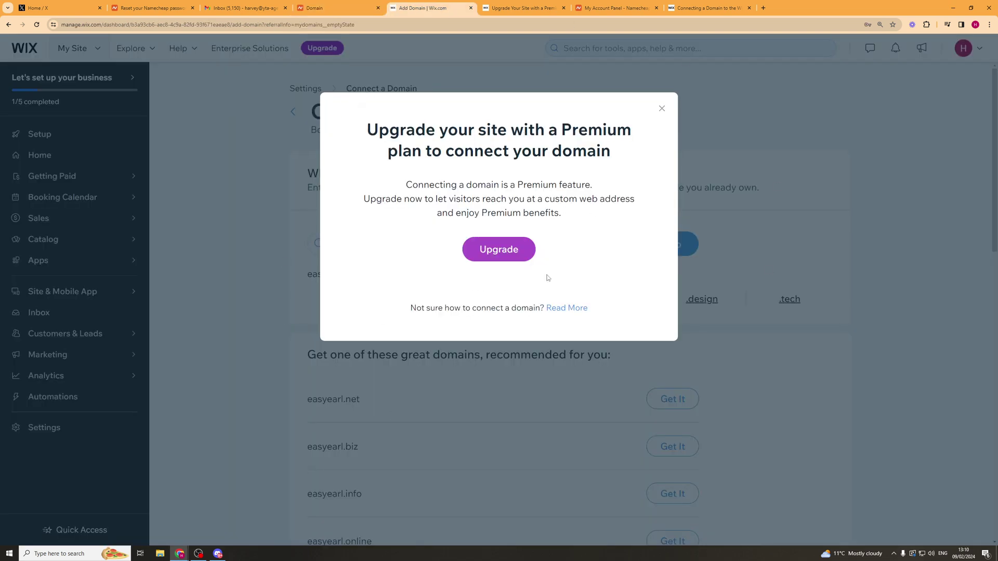